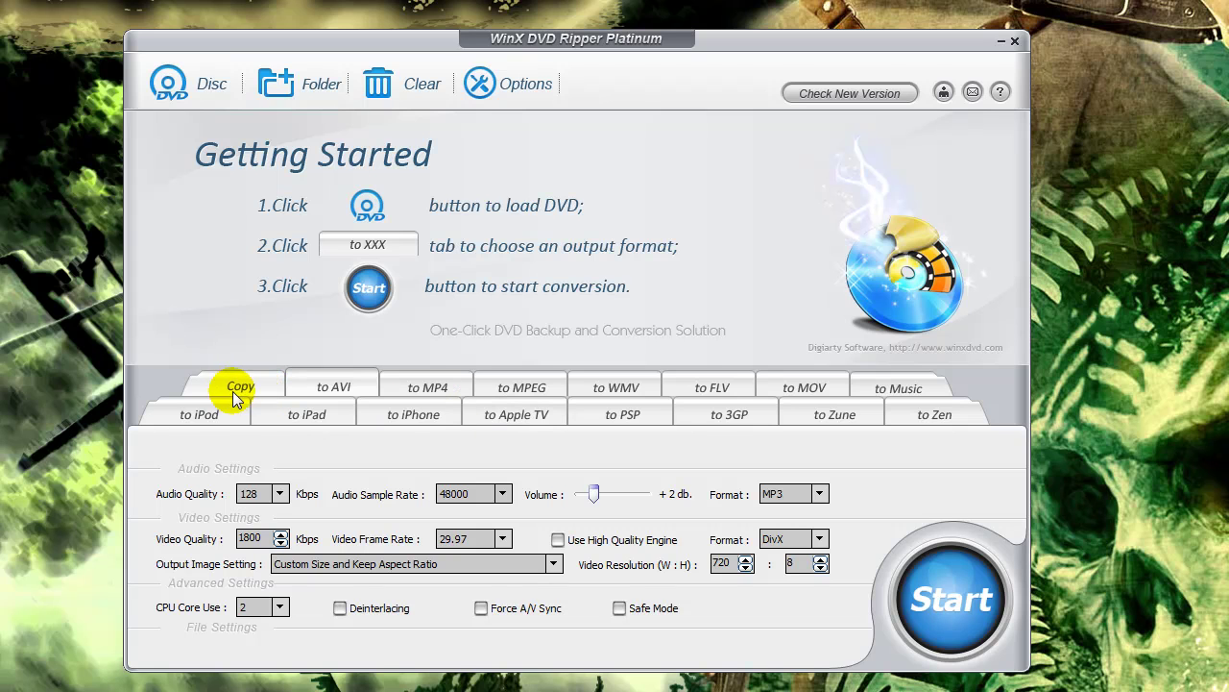
Open the iPod Profile Setting list and scroll through the available iPod profiles
{"action": "left_click", "coordinate": [201, 416]}
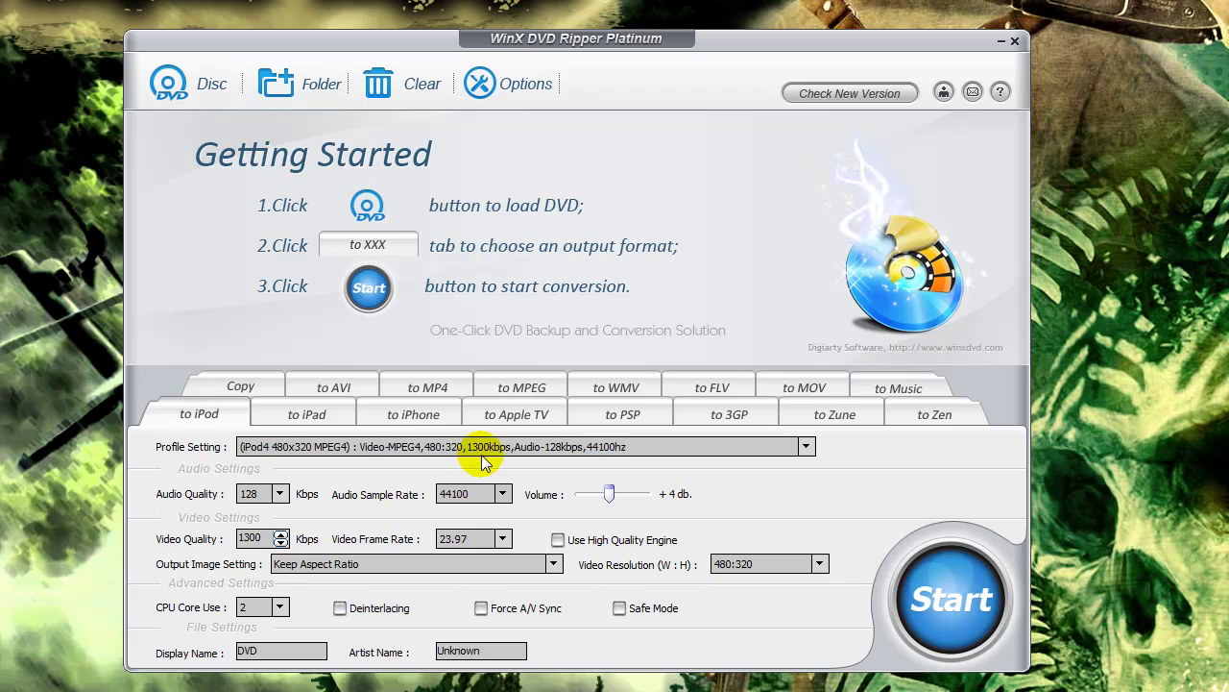
{"action": "left_click", "coordinate": [507, 449]}
{"action": "scroll", "coordinate": [713, 531], "scroll_direction": "up", "scroll_amount": 3}
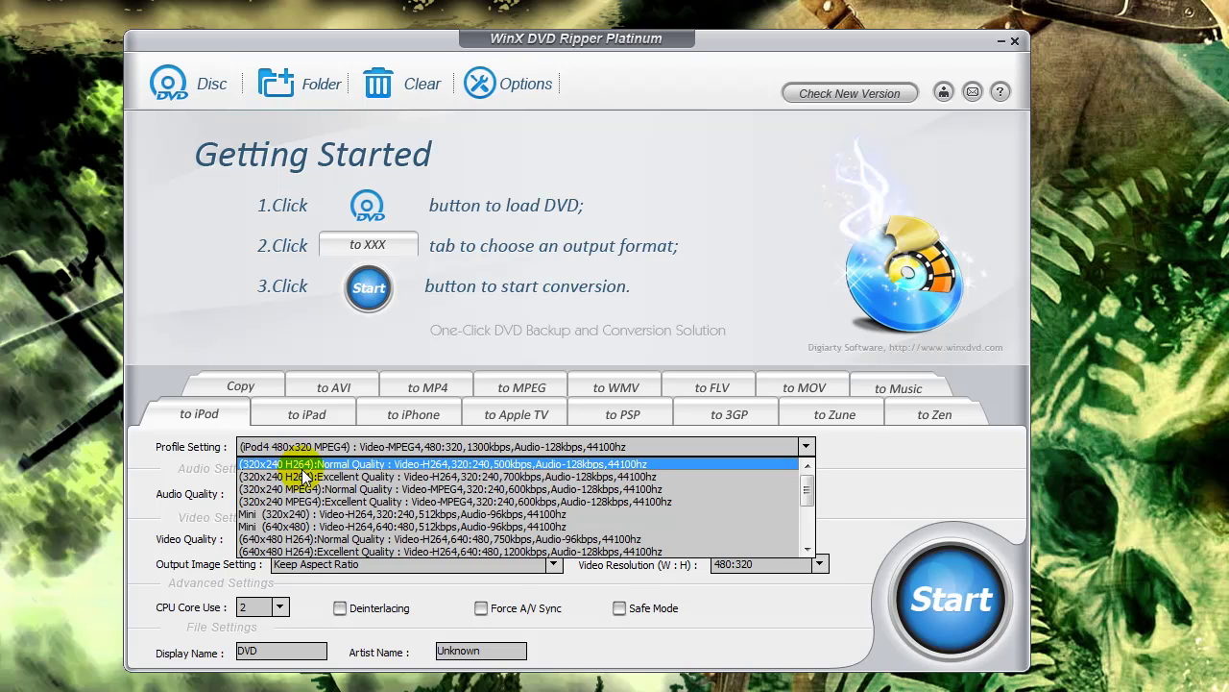
{"action": "scroll", "coordinate": [365, 510], "scroll_direction": "down", "scroll_amount": 1}
{"action": "scroll", "coordinate": [365, 509], "scroll_direction": "down", "scroll_amount": 2}
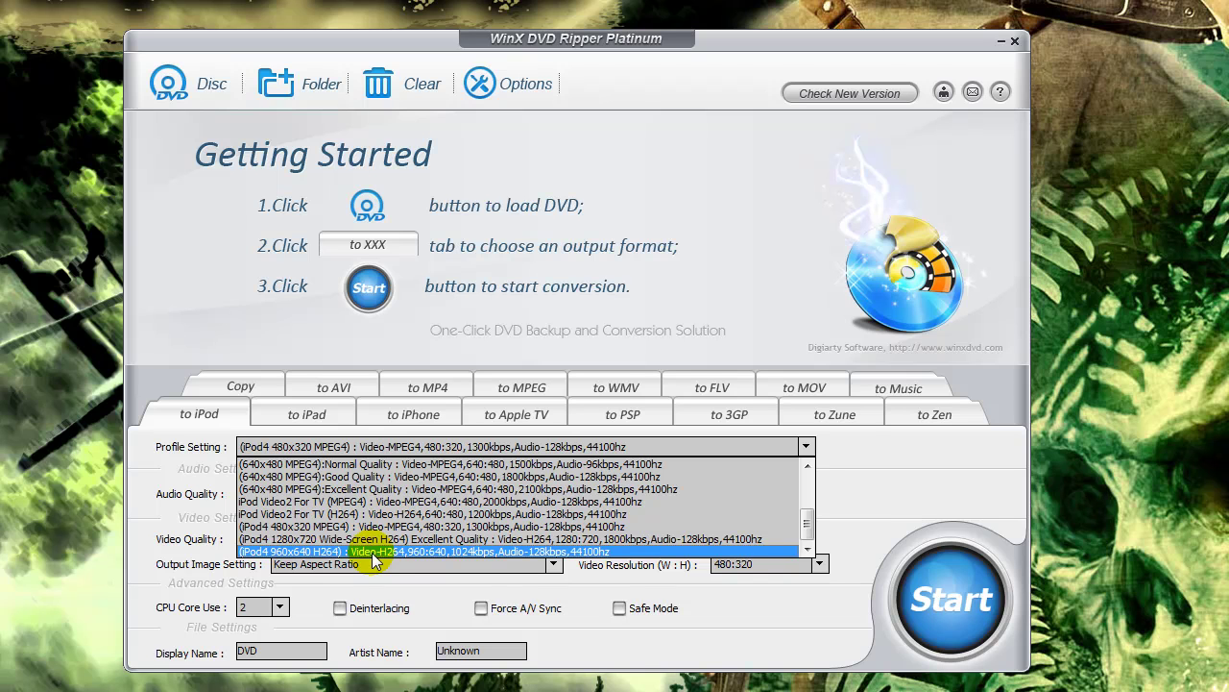
{"action": "scroll", "coordinate": [385, 519], "scroll_direction": "up", "scroll_amount": 4}
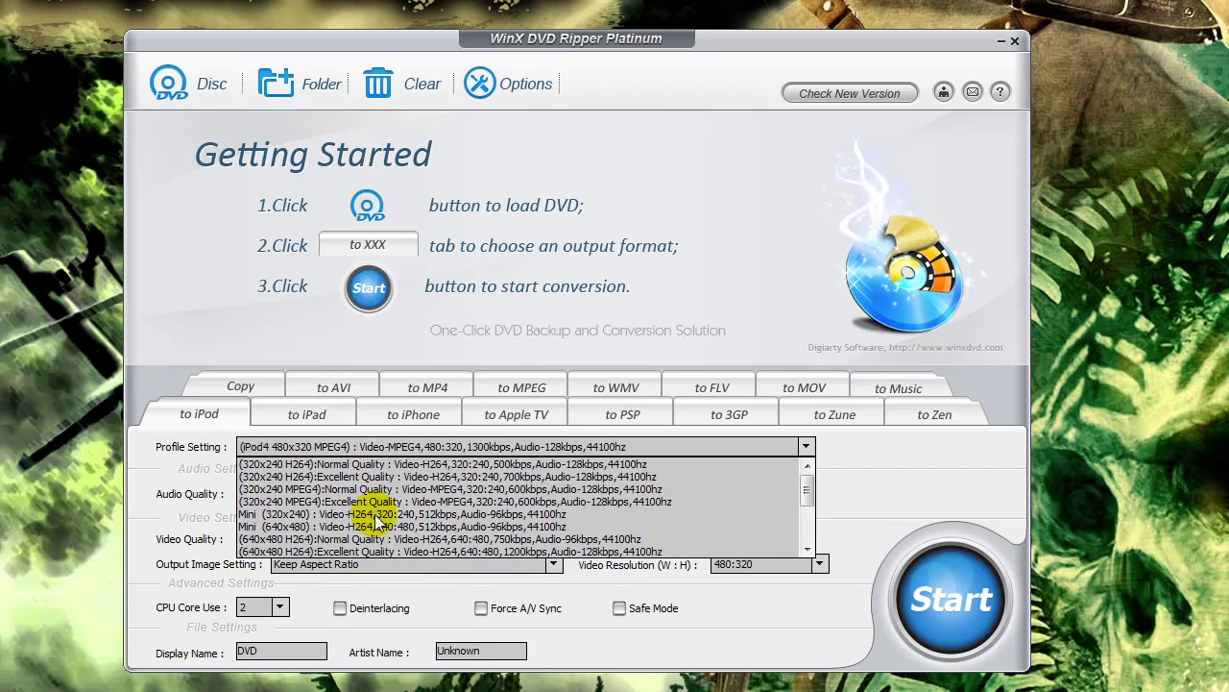
Try the iPad, iPhone and 3GP output formats, keeping the Normal Mobile Phone 3GP profile
{"action": "left_click", "coordinate": [325, 411]}
{"action": "left_click", "coordinate": [324, 408]}
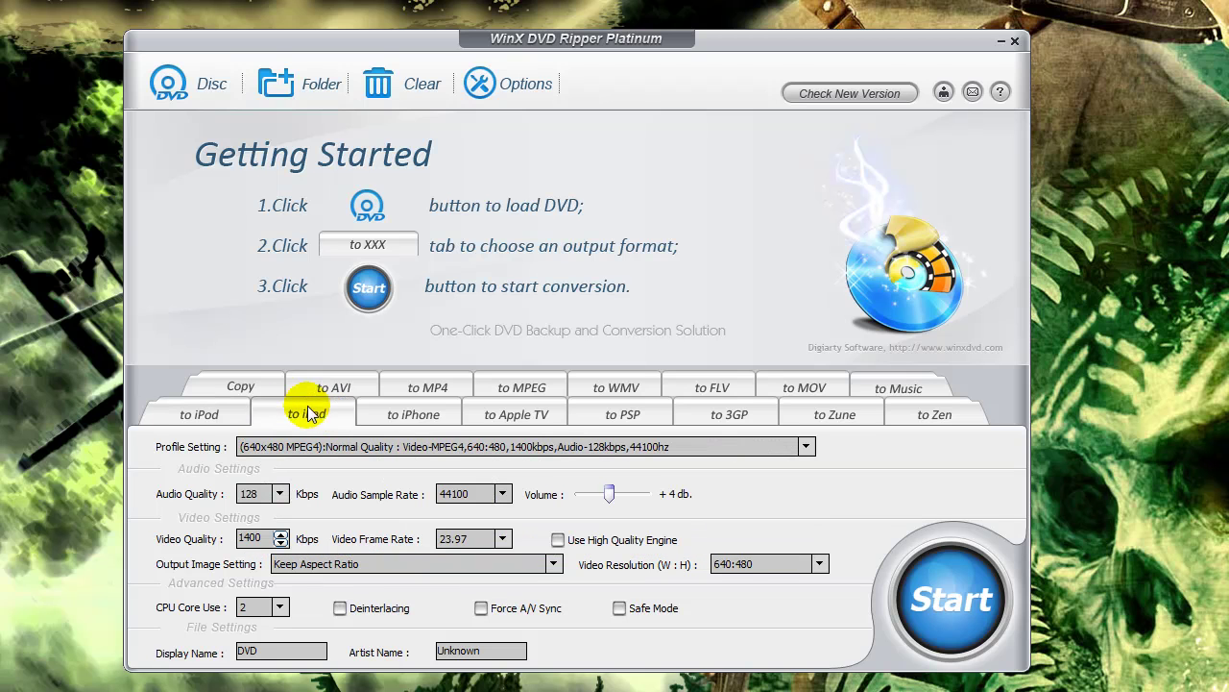
{"action": "left_click", "coordinate": [412, 422]}
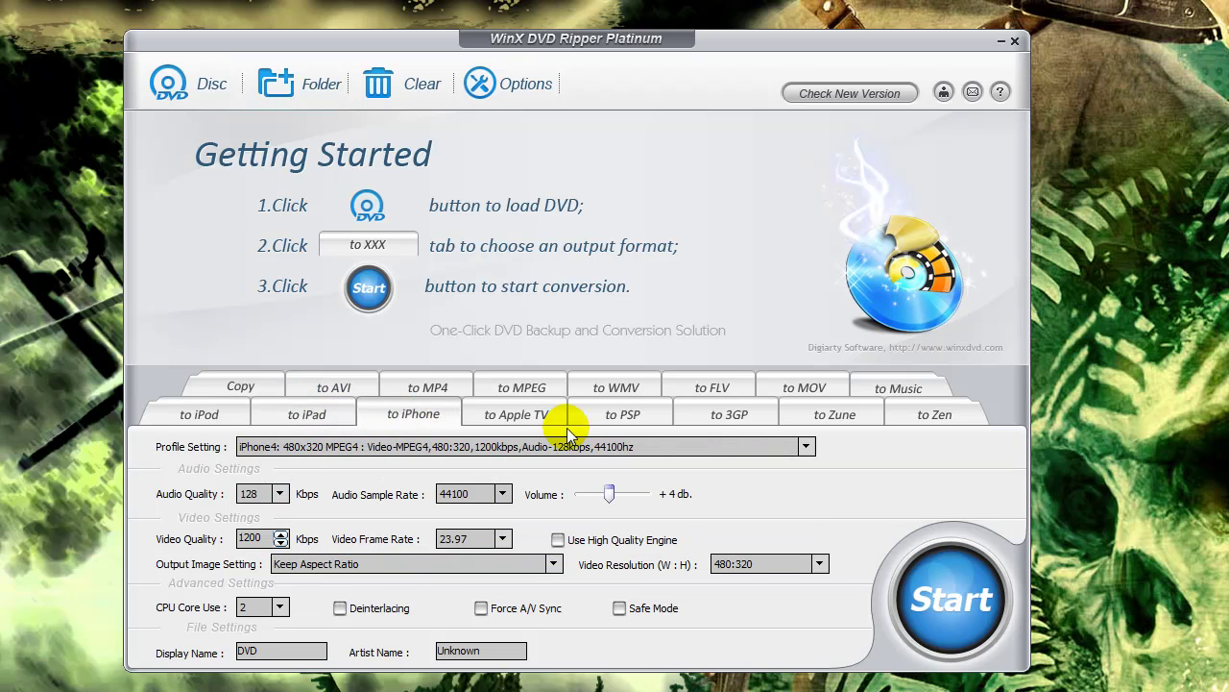
{"action": "left_click", "coordinate": [742, 412]}
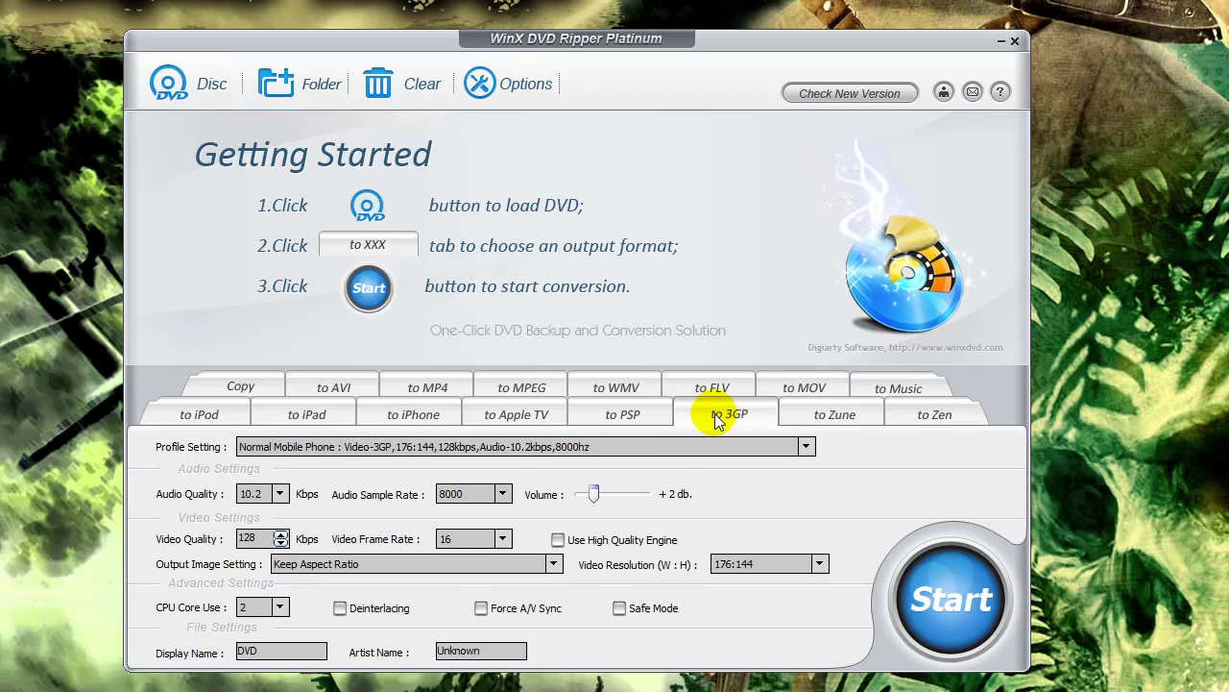
{"action": "left_click", "coordinate": [685, 446]}
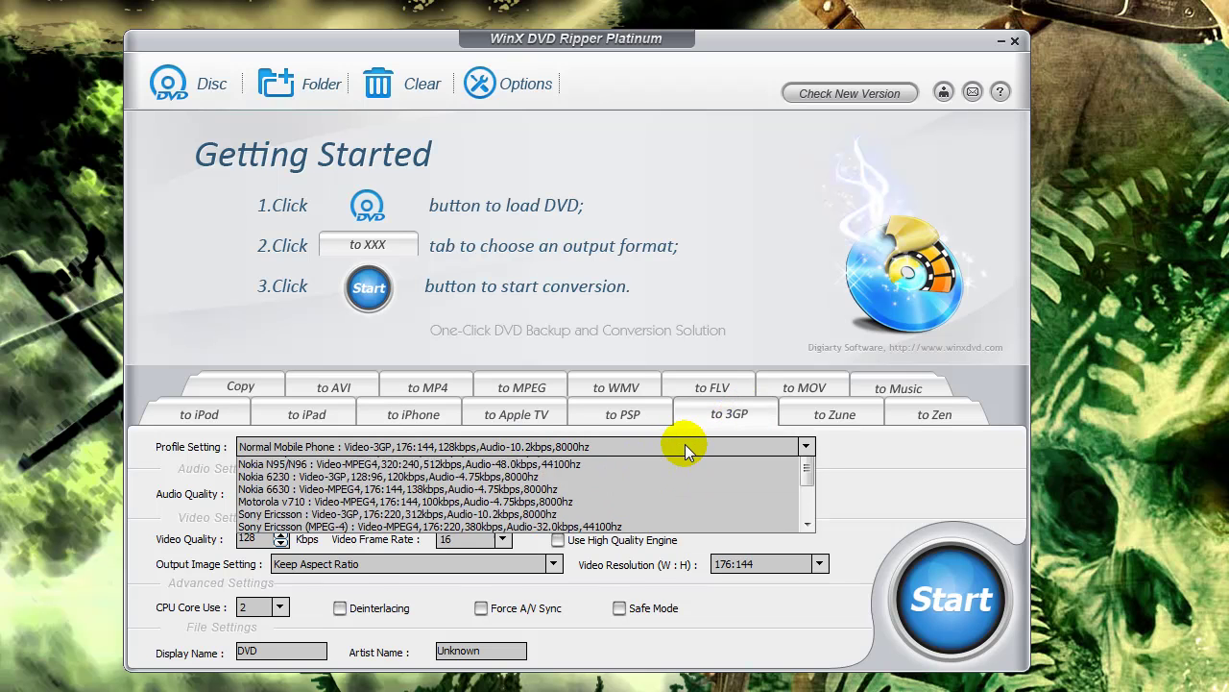
{"action": "scroll", "coordinate": [685, 518], "scroll_direction": "down", "scroll_amount": 2}
{"action": "scroll", "coordinate": [685, 519], "scroll_direction": "down", "scroll_amount": 1}
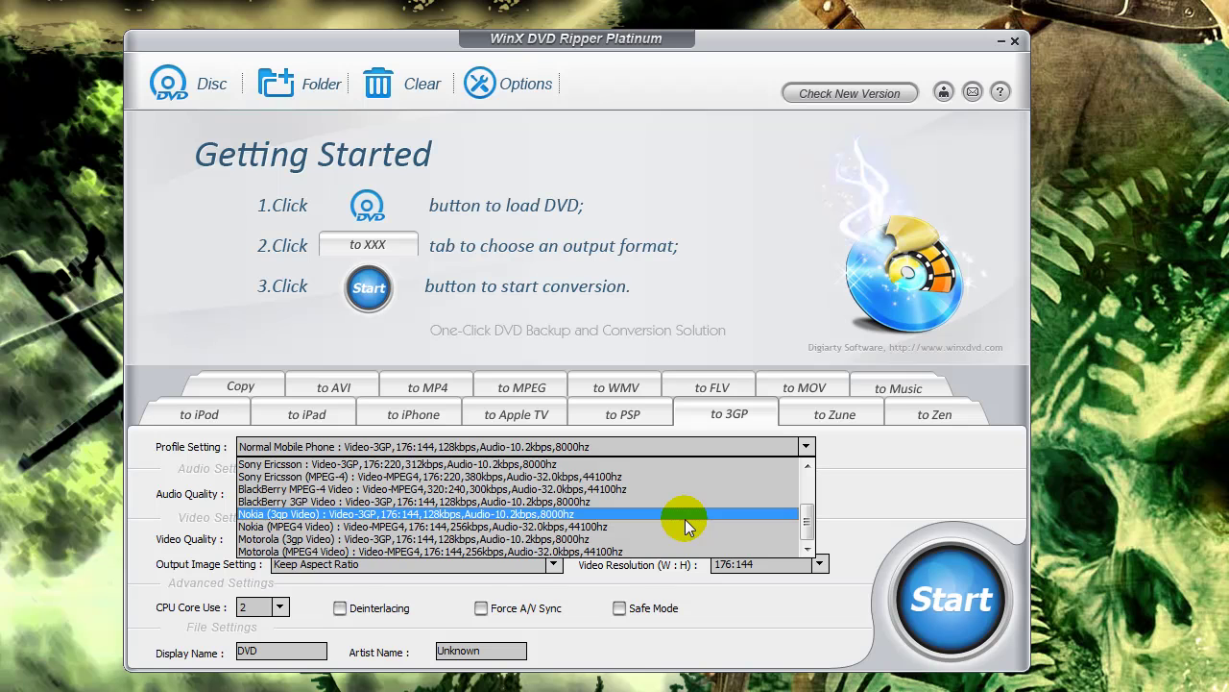
{"action": "left_click", "coordinate": [739, 320]}
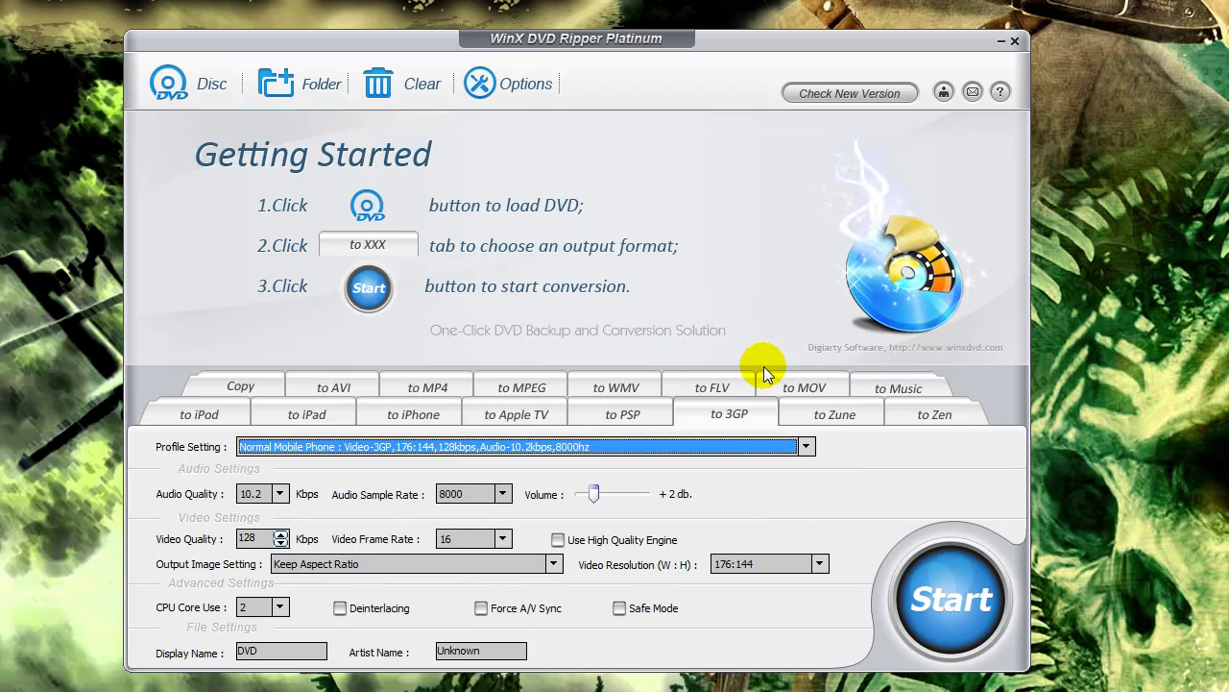
Return to iPod output, keeping the iPod4 480x320 MPEG4 profile
{"action": "left_click", "coordinate": [211, 414]}
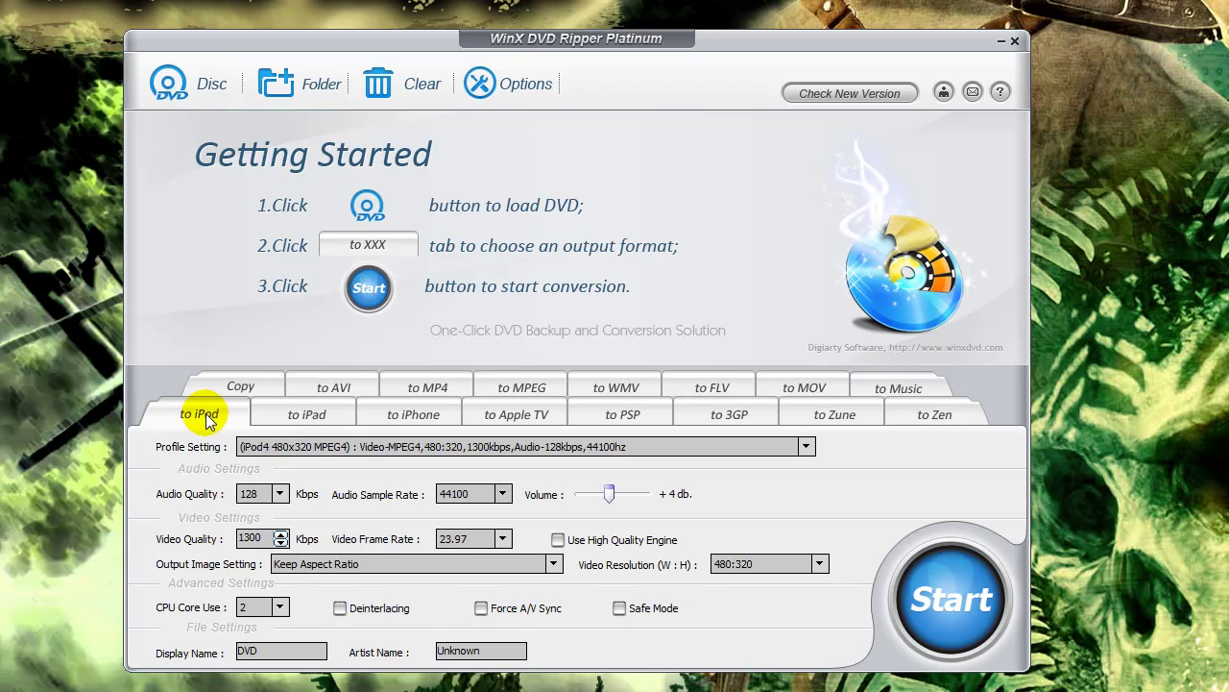
{"action": "left_click", "coordinate": [427, 449]}
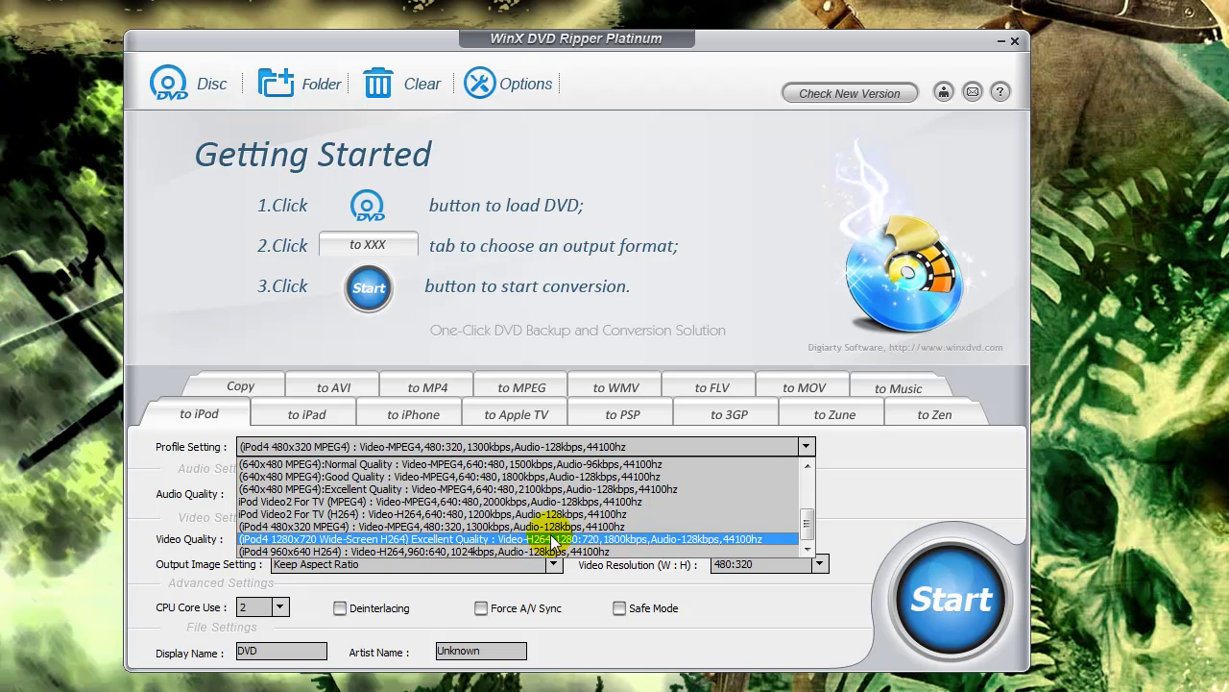
{"action": "left_click", "coordinate": [847, 485]}
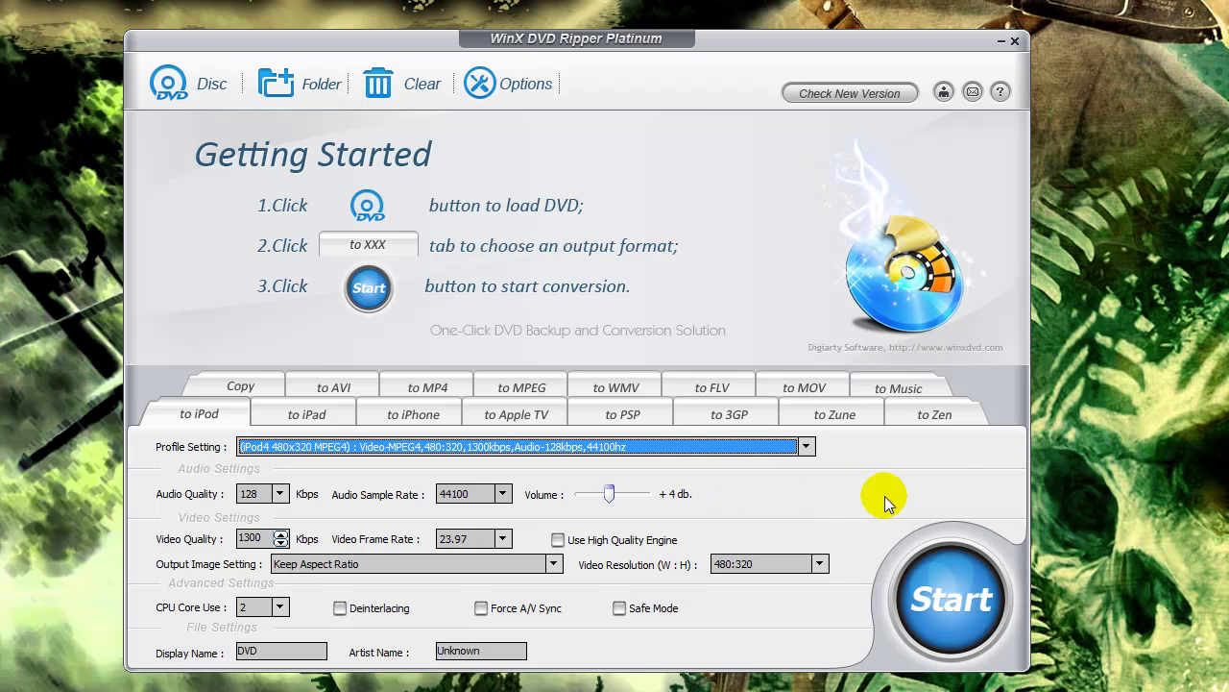
Set audio quality to 224 kbps, and replace display name 'DVD' and artist 'Unknown' with Rocknrolla
{"action": "left_click", "coordinate": [280, 495]}
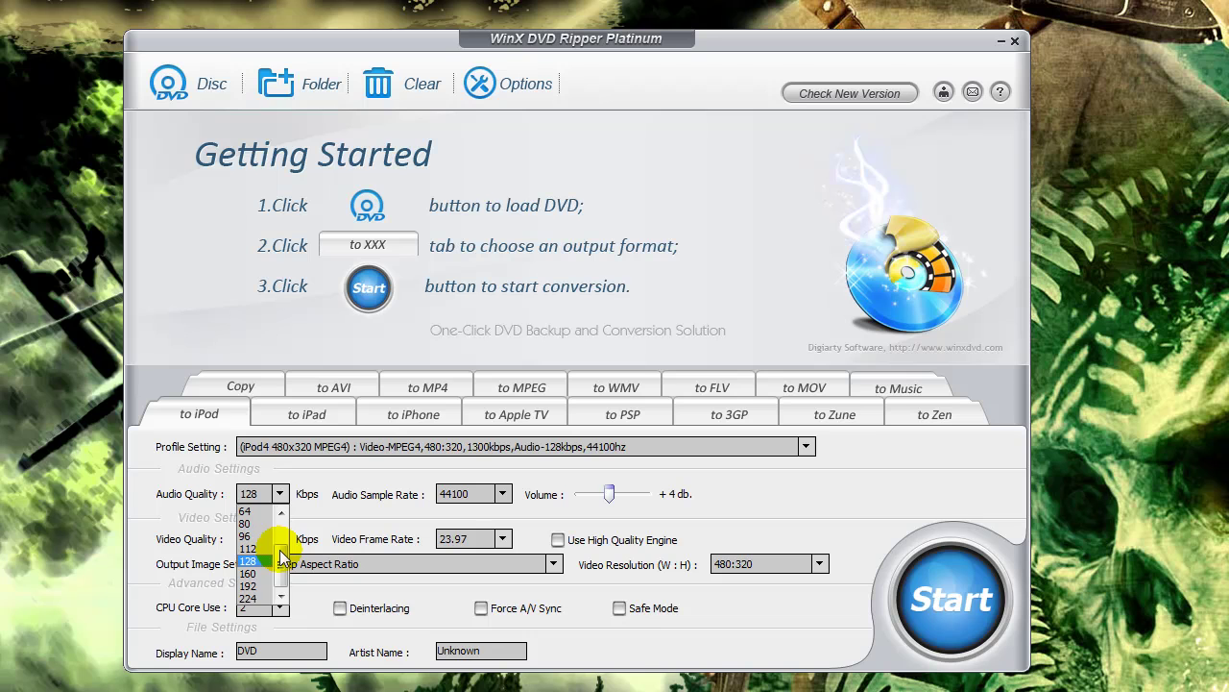
{"action": "left_click", "coordinate": [248, 600]}
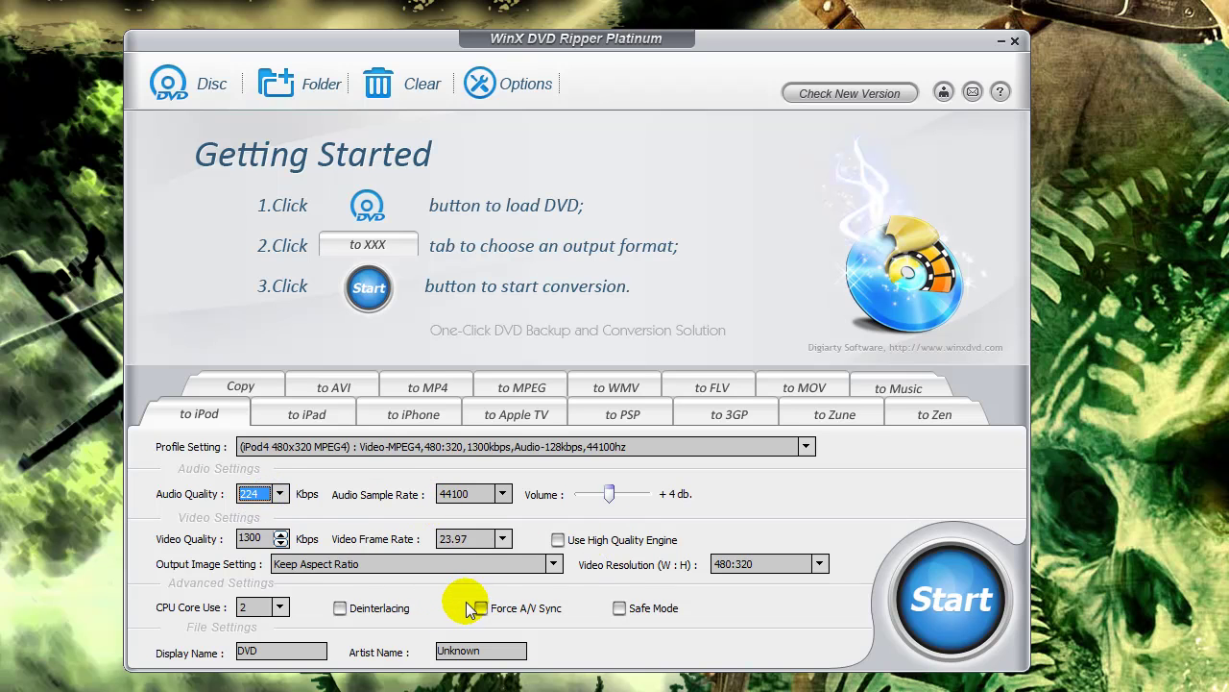
{"action": "left_click_drag", "start_coordinate": [270, 650], "coordinate": [213, 654]}
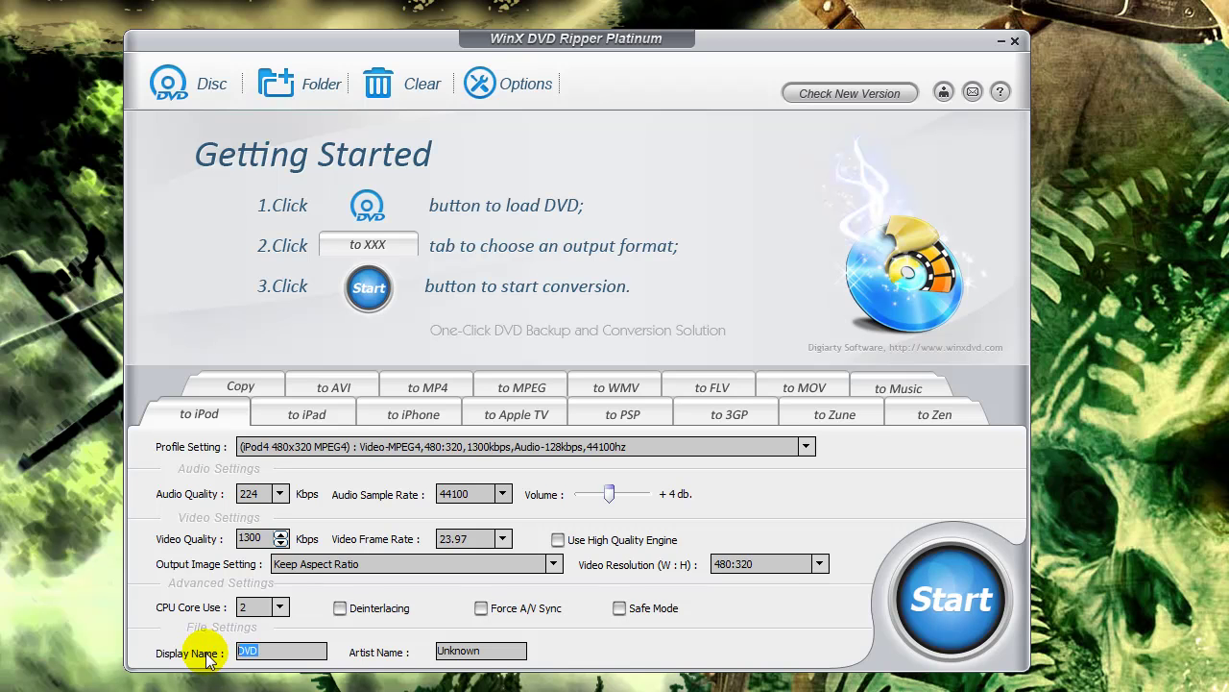
{"action": "type", "text": "Rocknrolla"}
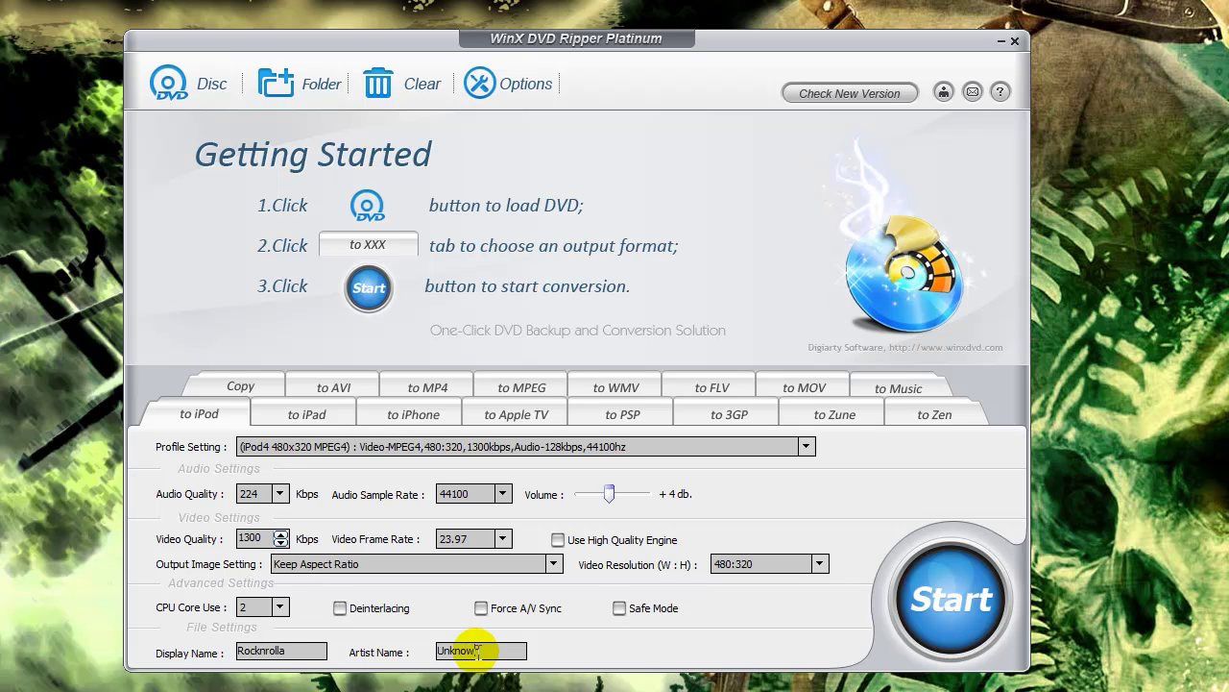
{"action": "left_click_drag", "start_coordinate": [495, 650], "coordinate": [402, 661]}
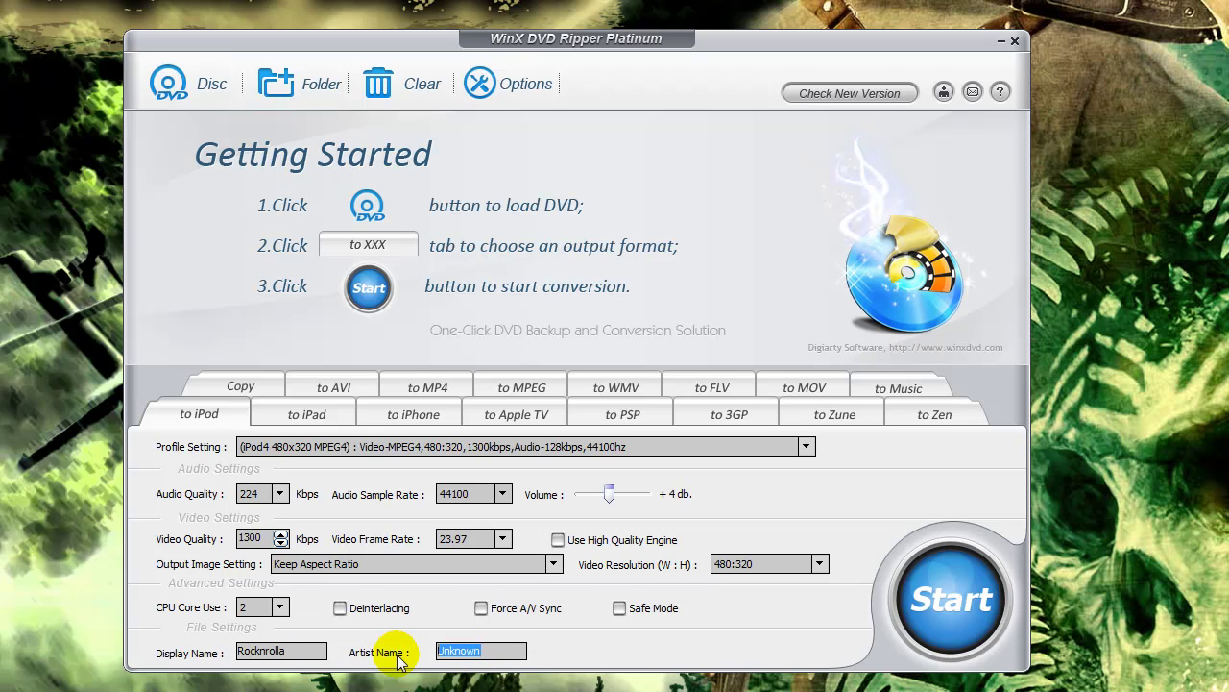
{"action": "type", "text": "Rocknrolla"}
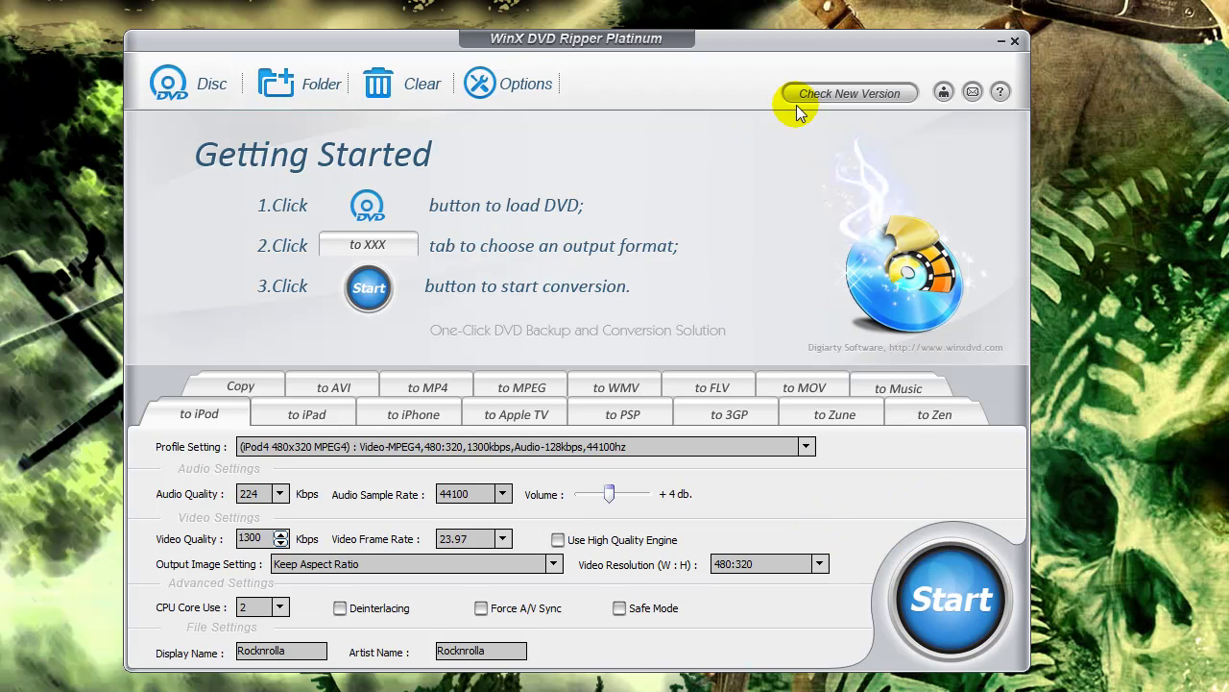
{"action": "left_click", "coordinate": [500, 84]}
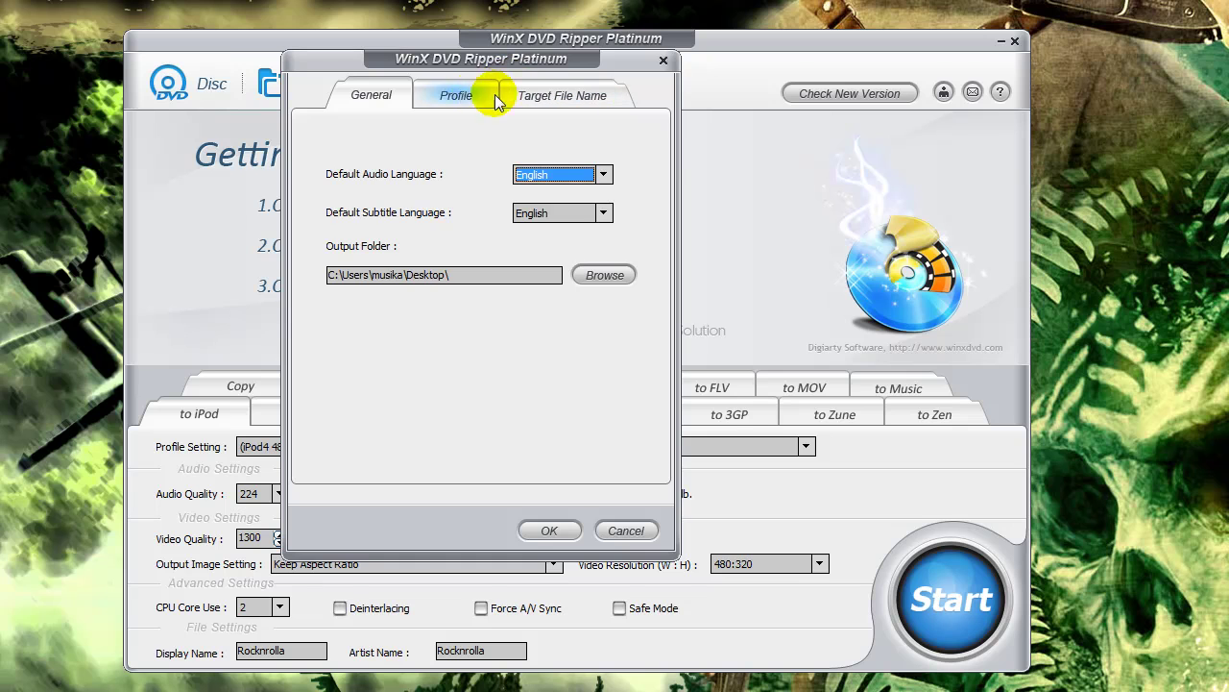
{"action": "left_click_drag", "start_coordinate": [483, 59], "coordinate": [533, 131]}
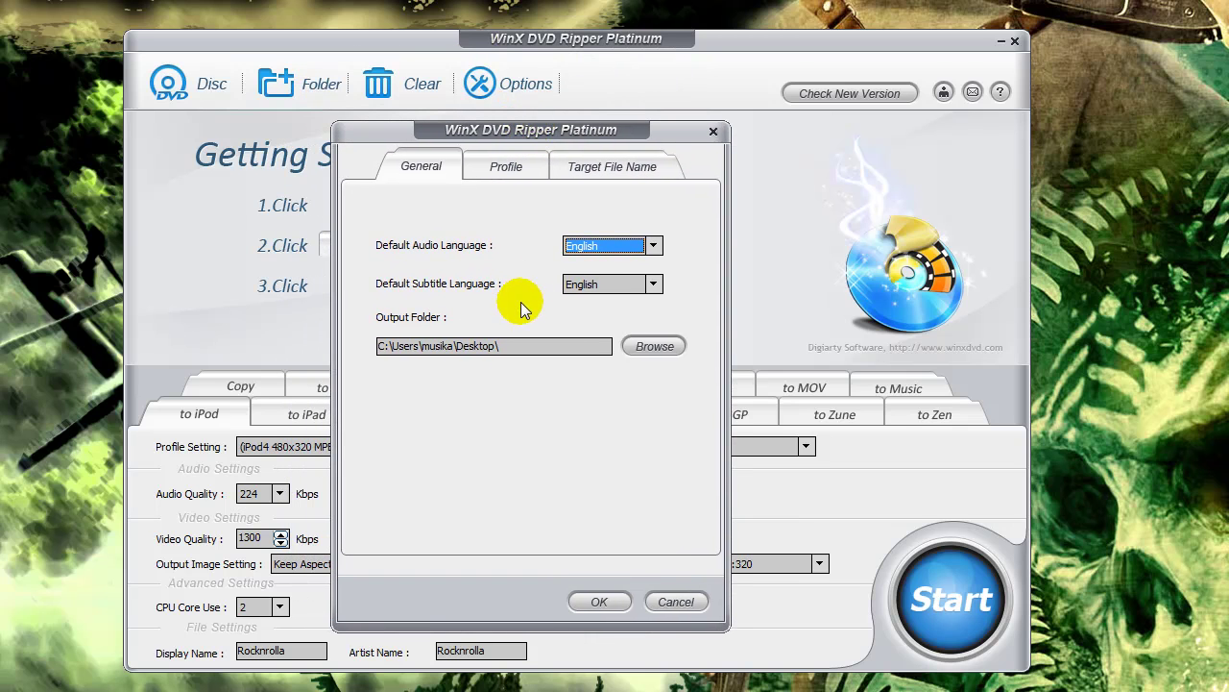
{"action": "left_click", "coordinate": [536, 349]}
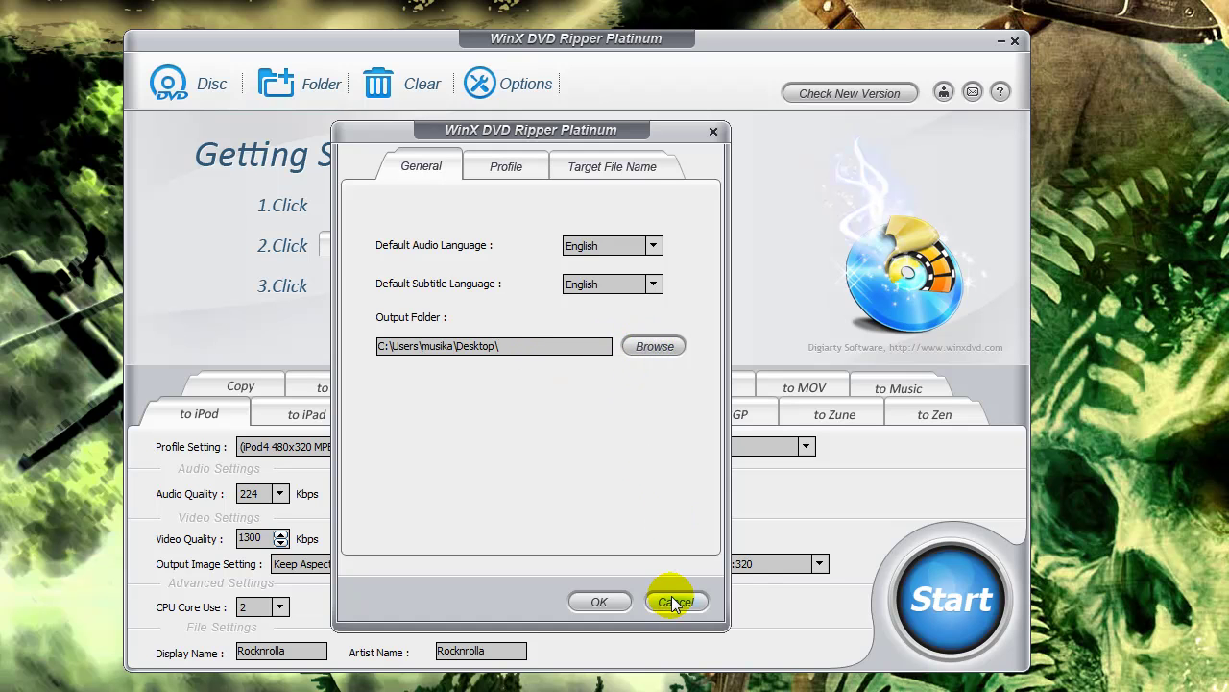
{"action": "left_click_drag", "start_coordinate": [518, 346], "coordinate": [355, 350]}
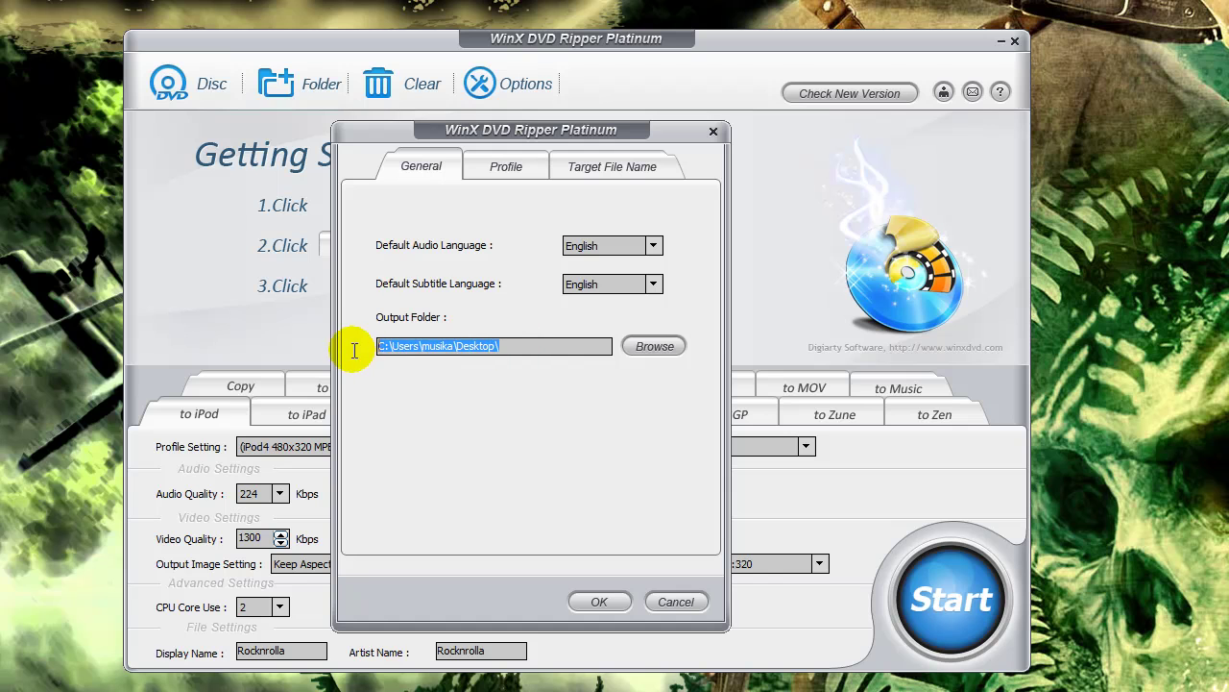
{"action": "left_click", "coordinate": [509, 346]}
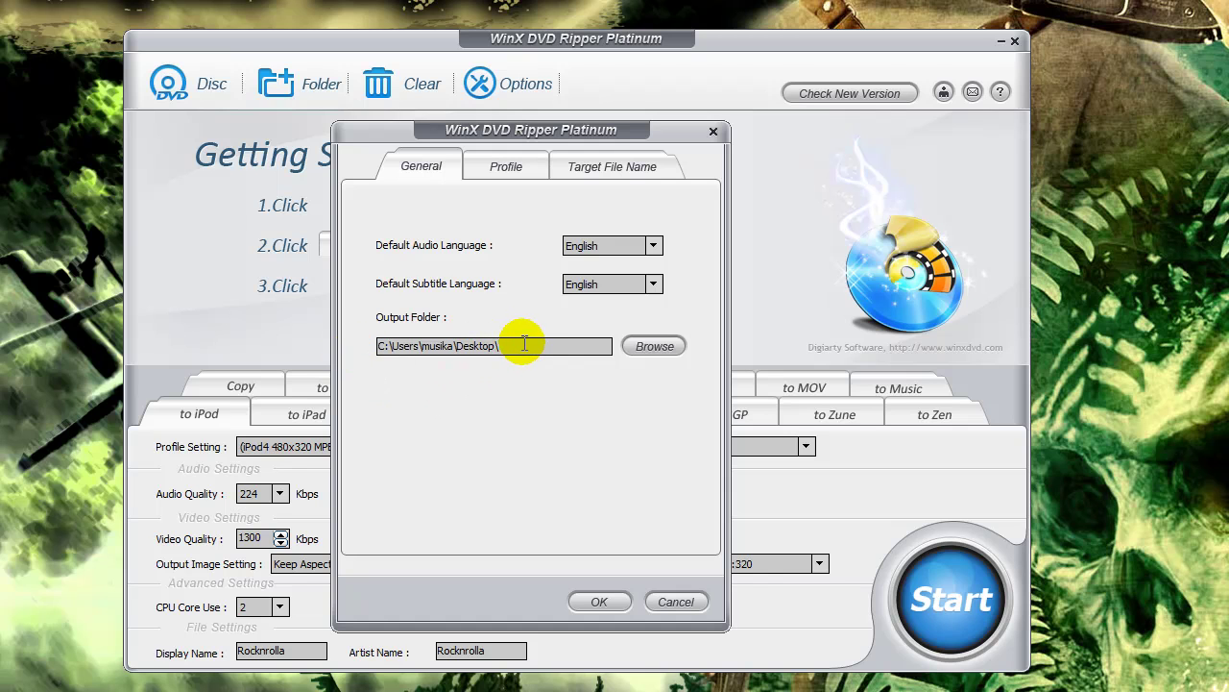
{"action": "left_click", "coordinate": [675, 601]}
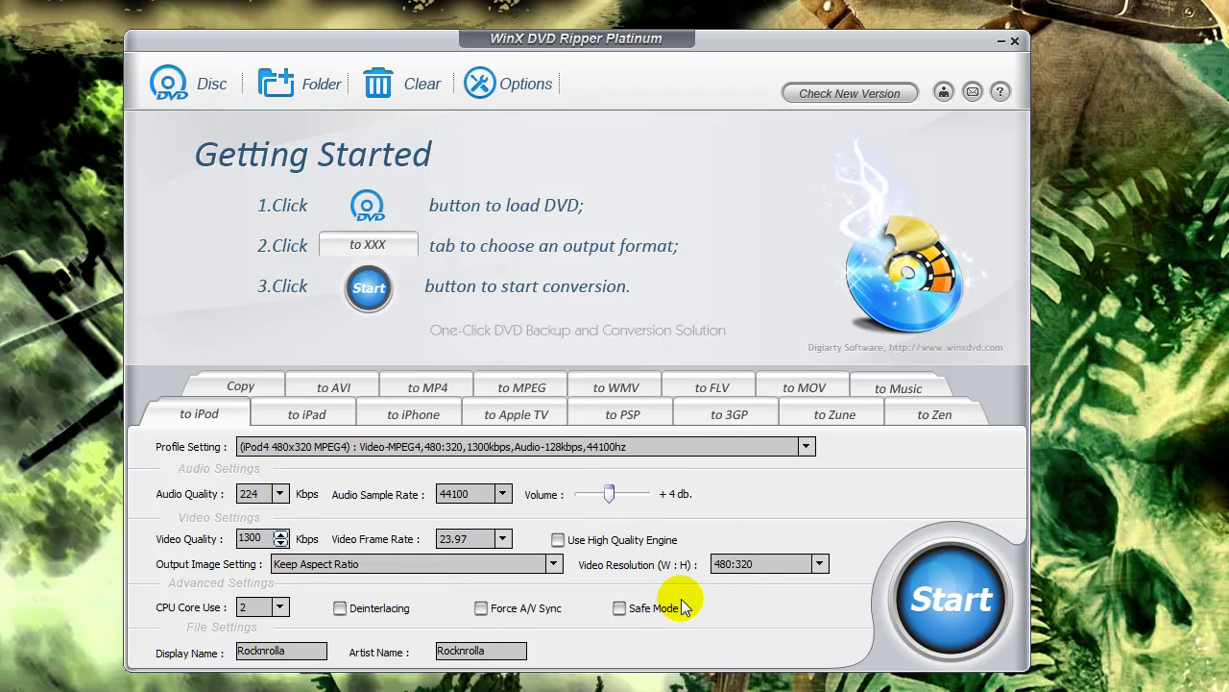
Dismiss the no-DVD warning from Start and load the ROCKNROLLA DVD from the disc drive
{"action": "left_click", "coordinate": [951, 599]}
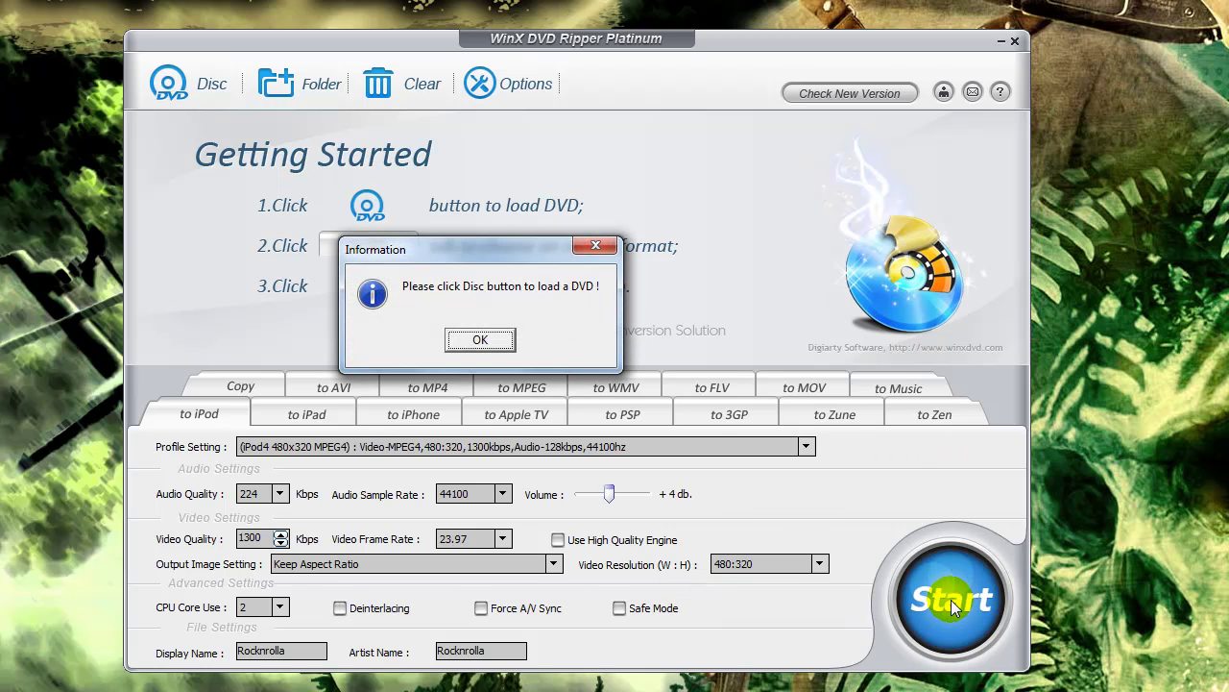
{"action": "left_click", "coordinate": [507, 339]}
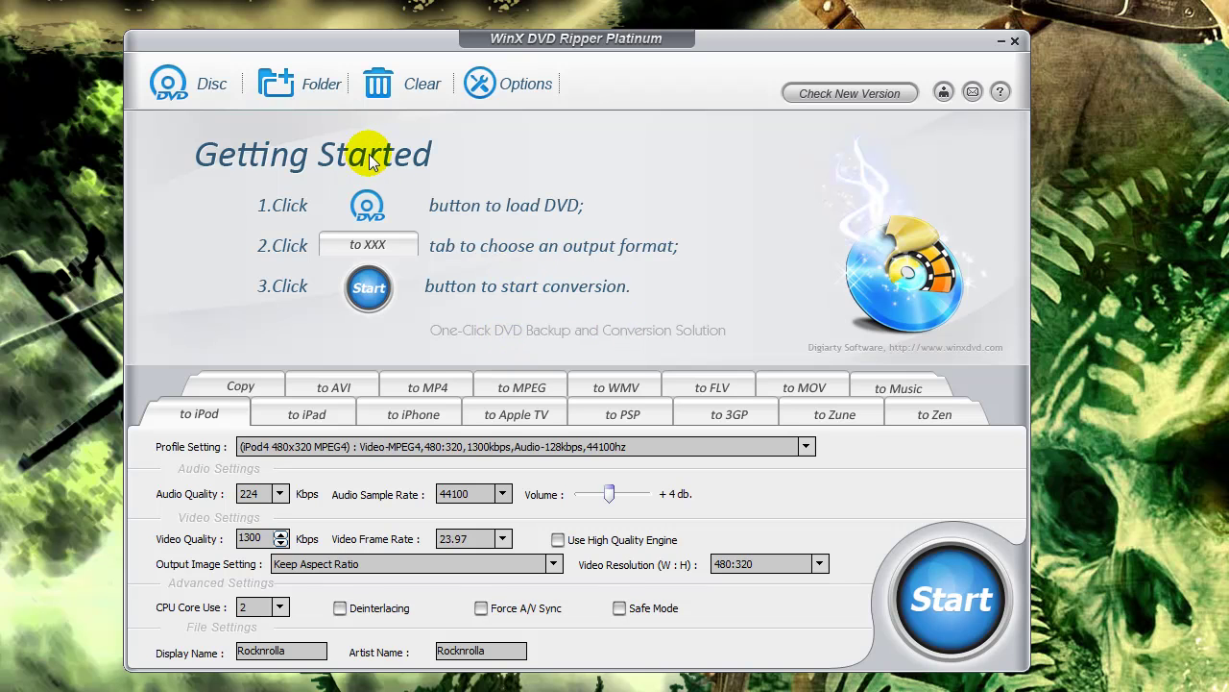
{"action": "left_click", "coordinate": [197, 84]}
{"action": "left_click", "coordinate": [484, 348]}
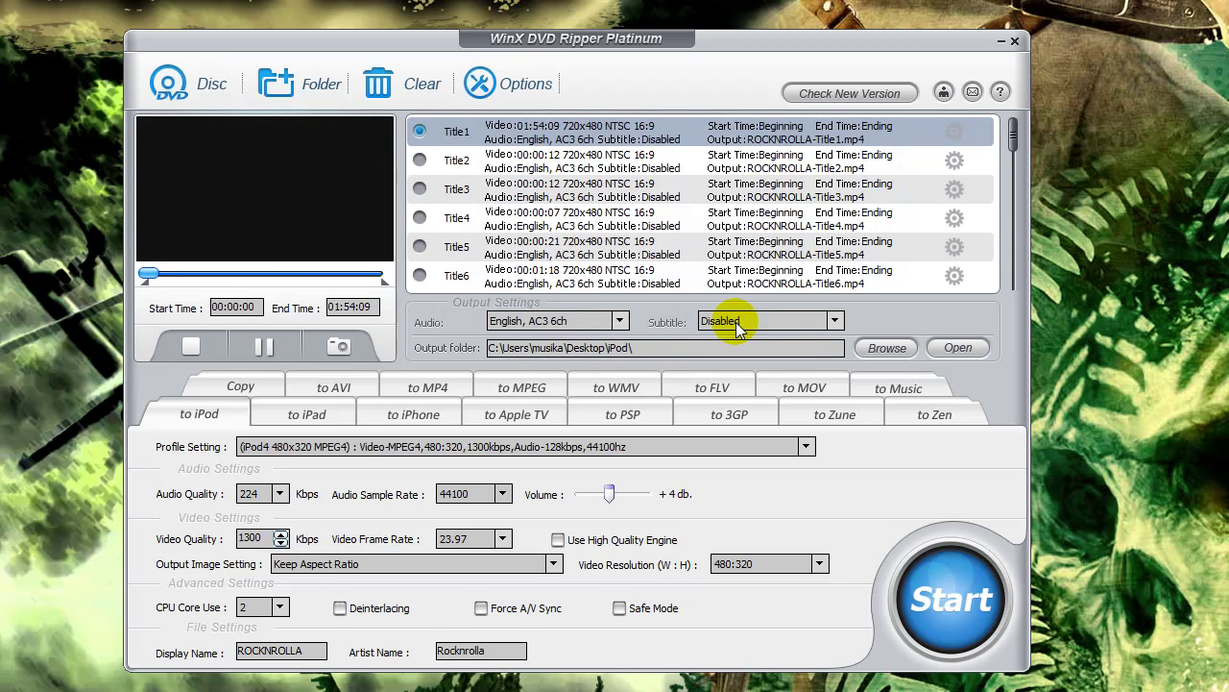
Select Title1 (1:54:09) for output and pause its preview
{"action": "left_click", "coordinate": [591, 139]}
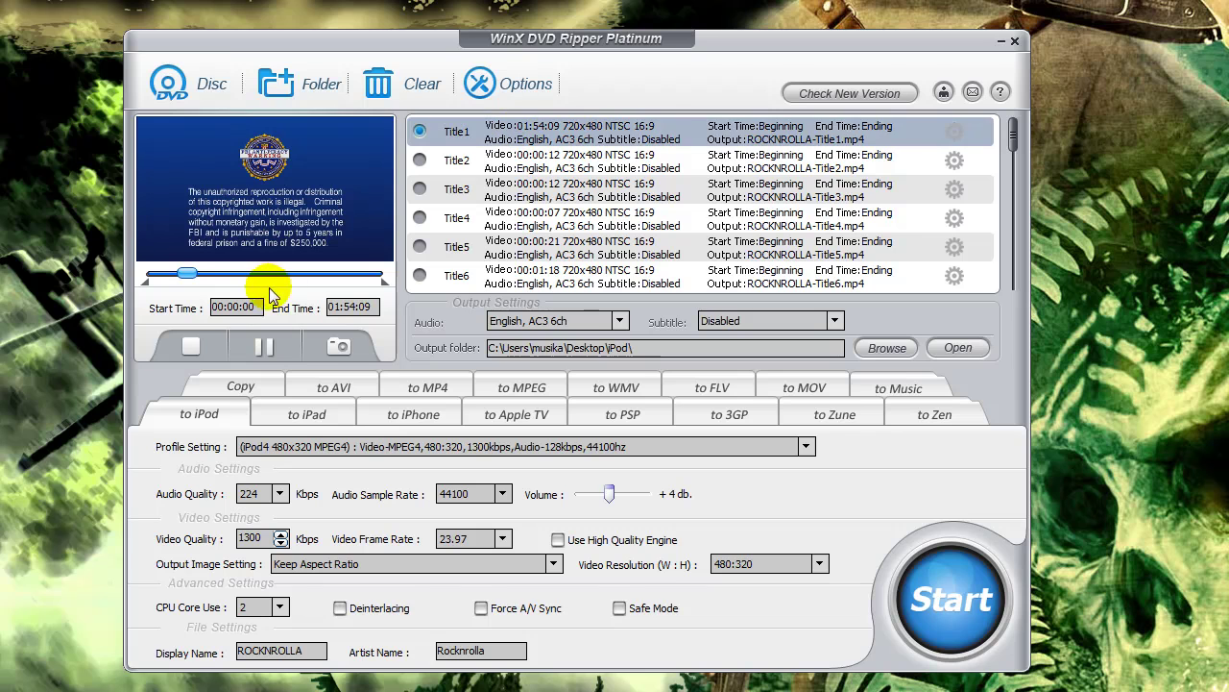
{"action": "left_click", "coordinate": [265, 346]}
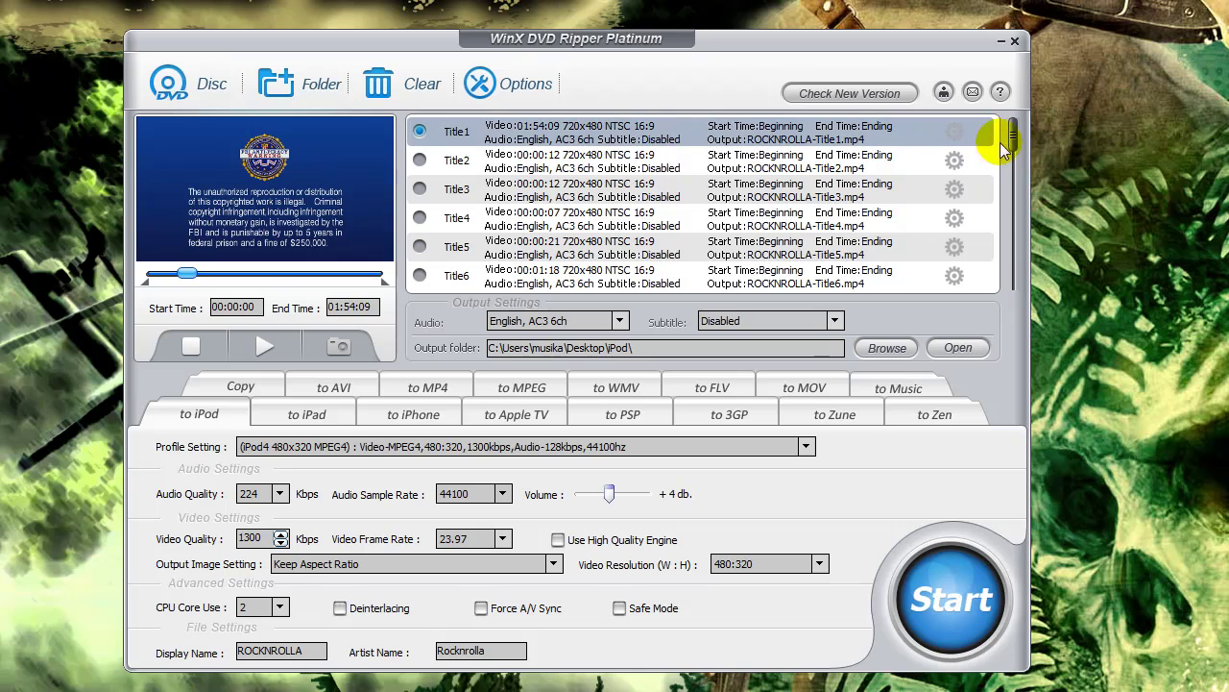
{"action": "mouse_move", "coordinate": [1016, 152]}
{"action": "left_mouse_down"}
{"action": "mouse_move", "coordinate": [1004, 266]}
{"action": "mouse_move", "coordinate": [1016, 139]}
{"action": "left_mouse_up"}
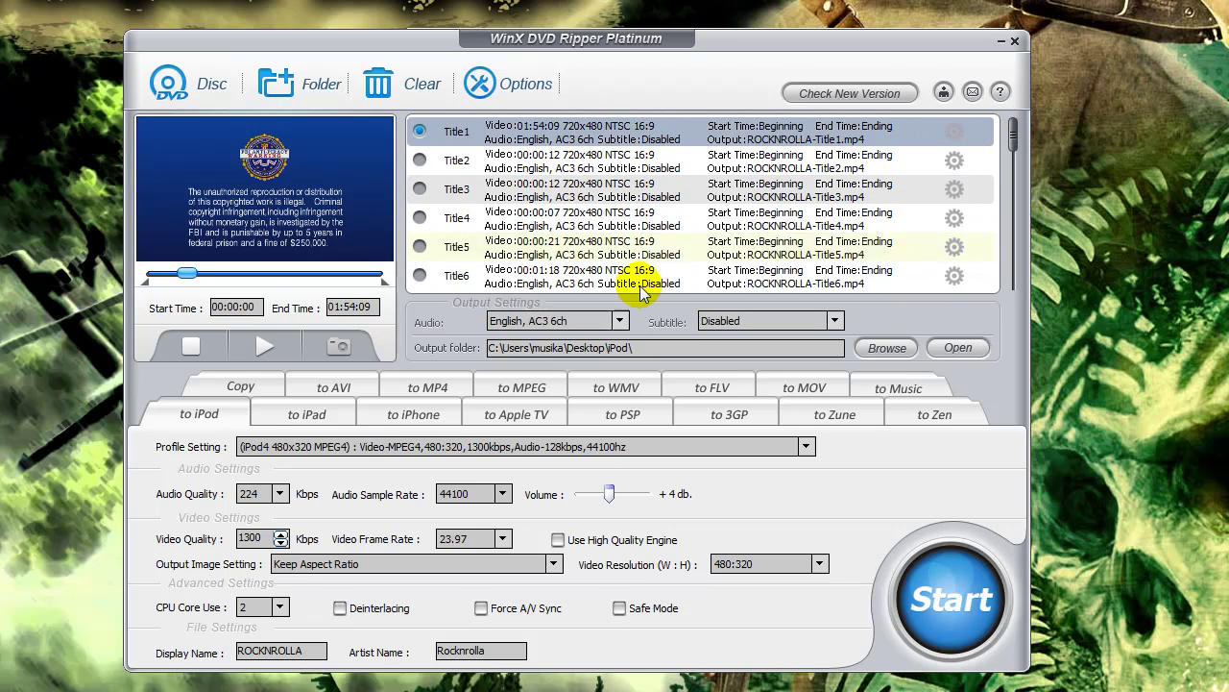
Start converting Title1 to MP4 with the iPod profile
{"action": "left_click", "coordinate": [949, 595]}
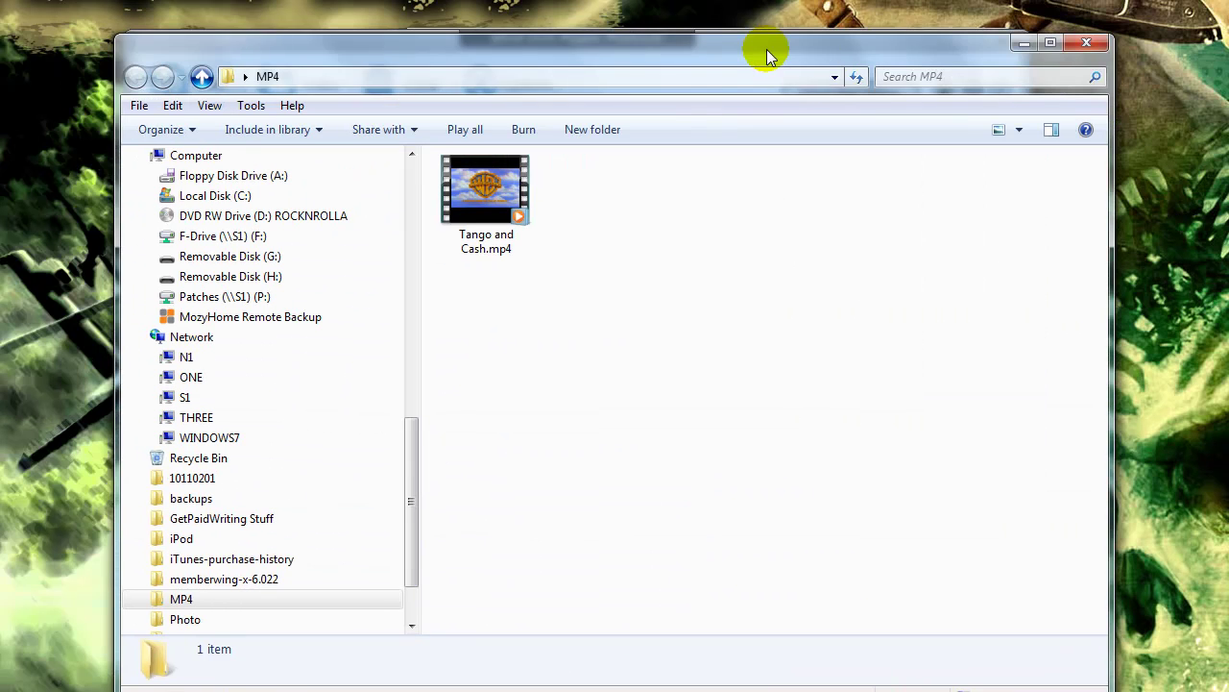
{"action": "left_click_drag", "start_coordinate": [767, 49], "coordinate": [737, 94]}
{"action": "left_click", "coordinate": [452, 230]}
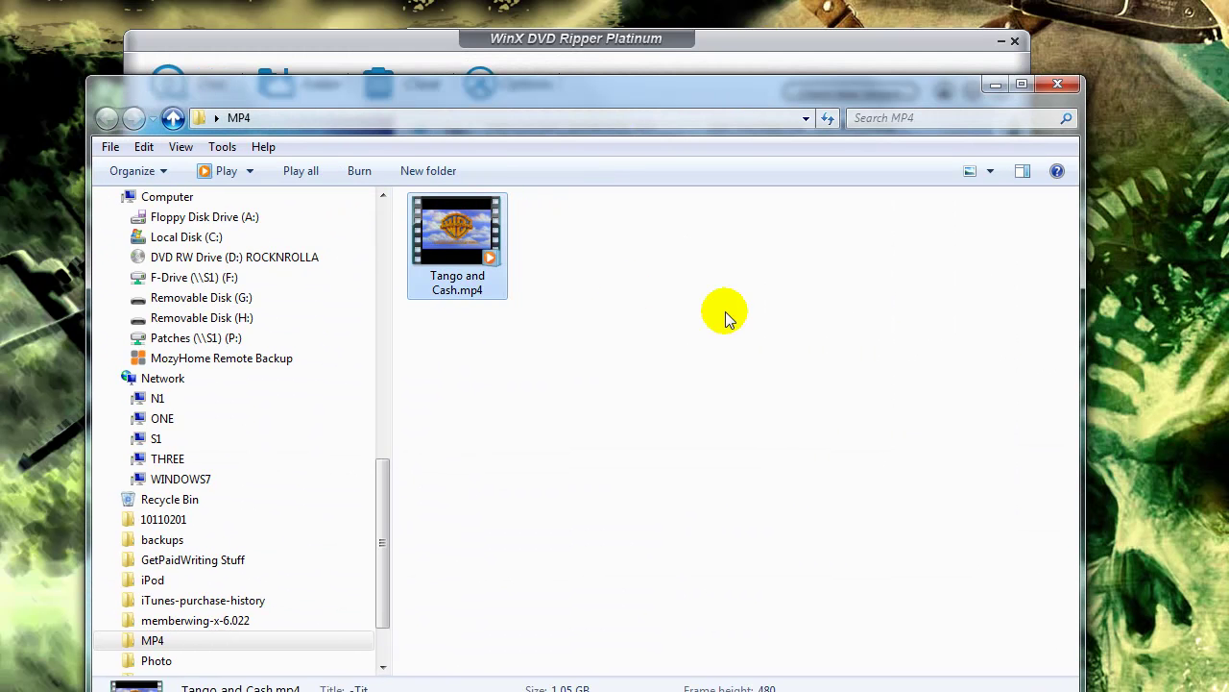
{"action": "left_click", "coordinate": [695, 327]}
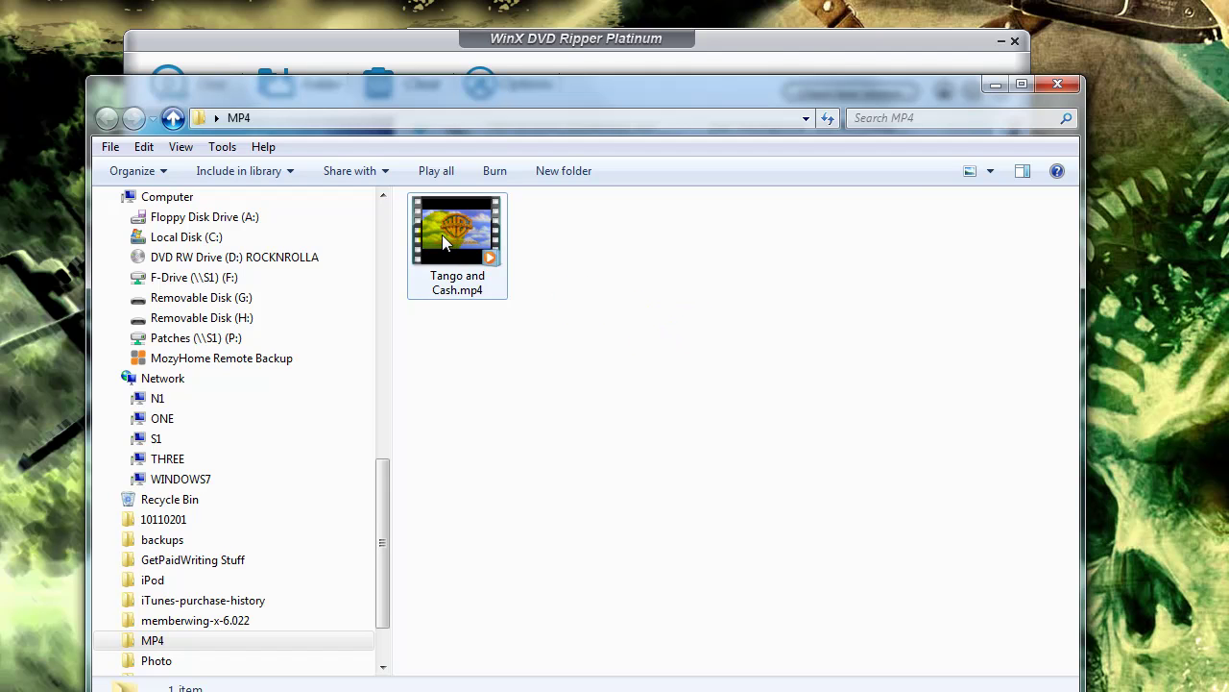
{"action": "double_click", "coordinate": [443, 285]}
Close the folder window holding Tango and Cash.mp4 to see the conversion progress
{"action": "left_click", "coordinate": [1066, 85]}
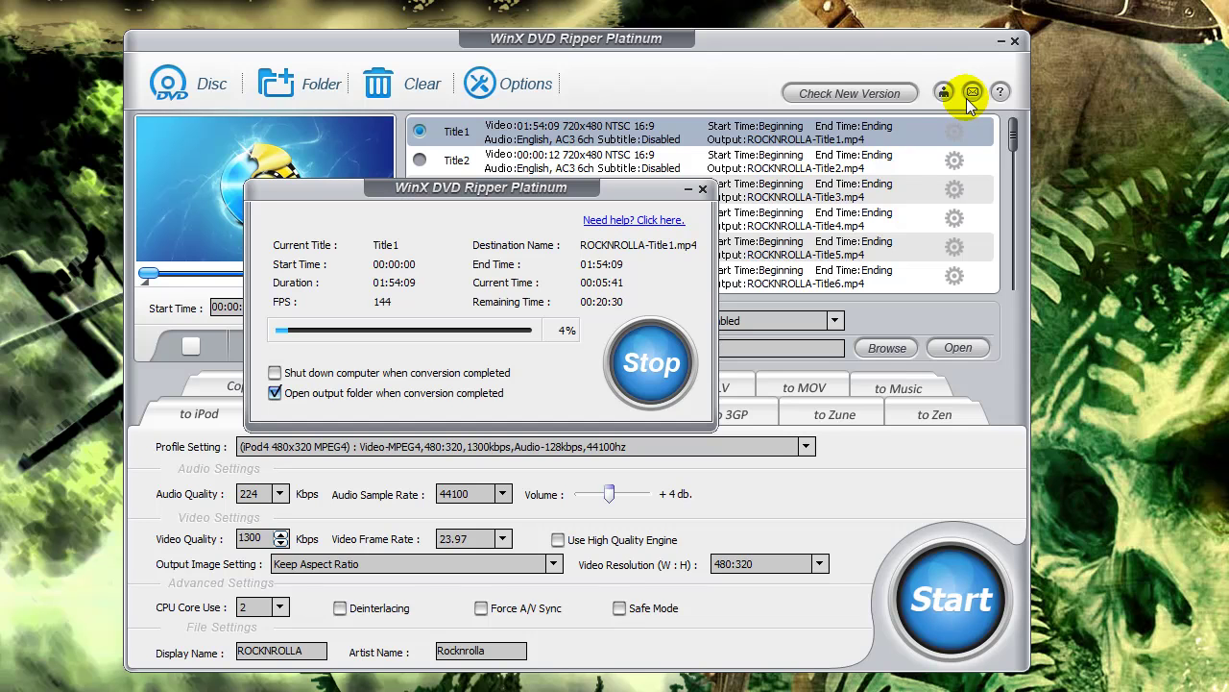
Stop the ROCKNROLLA-Title1.mp4 conversion at about 4%, confirming and acknowledging the stop
{"action": "left_click", "coordinate": [648, 362]}
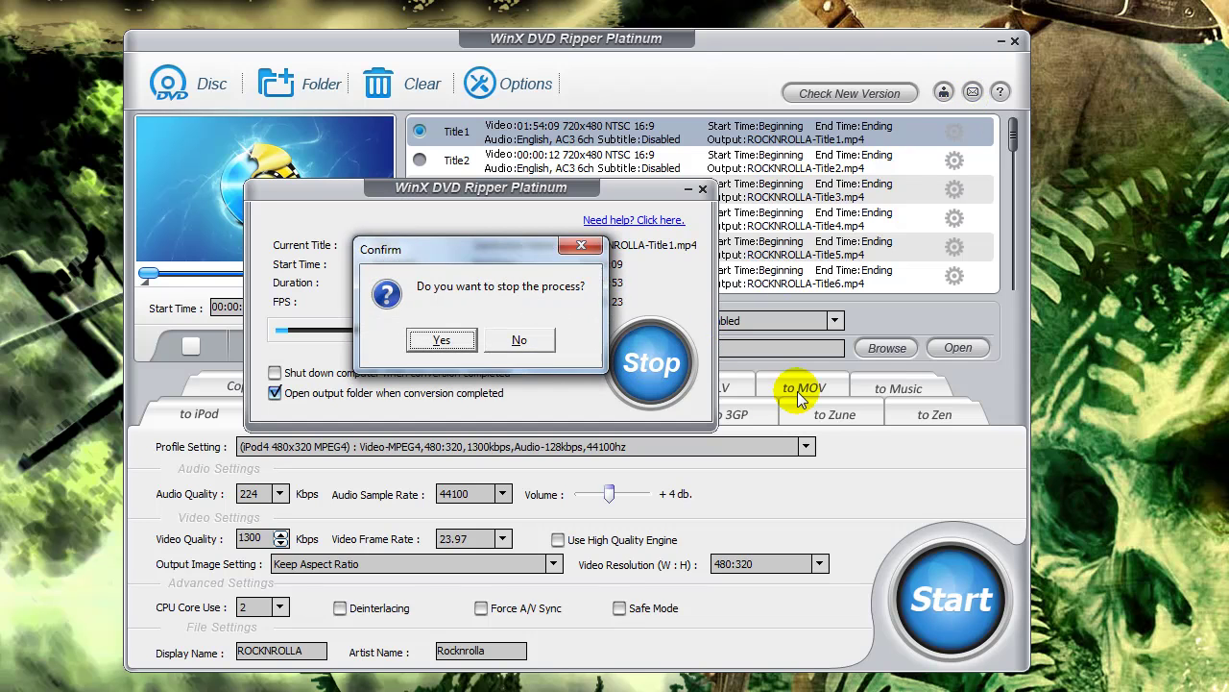
{"action": "left_click", "coordinate": [443, 338]}
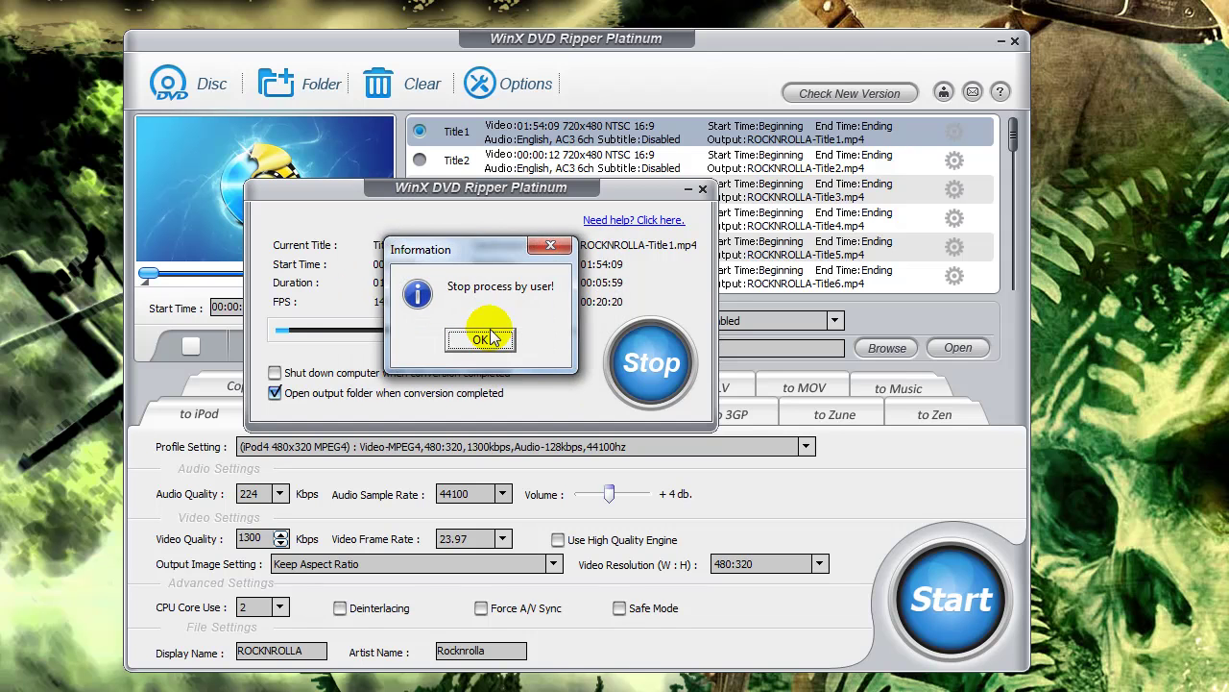
{"action": "left_click", "coordinate": [478, 335]}
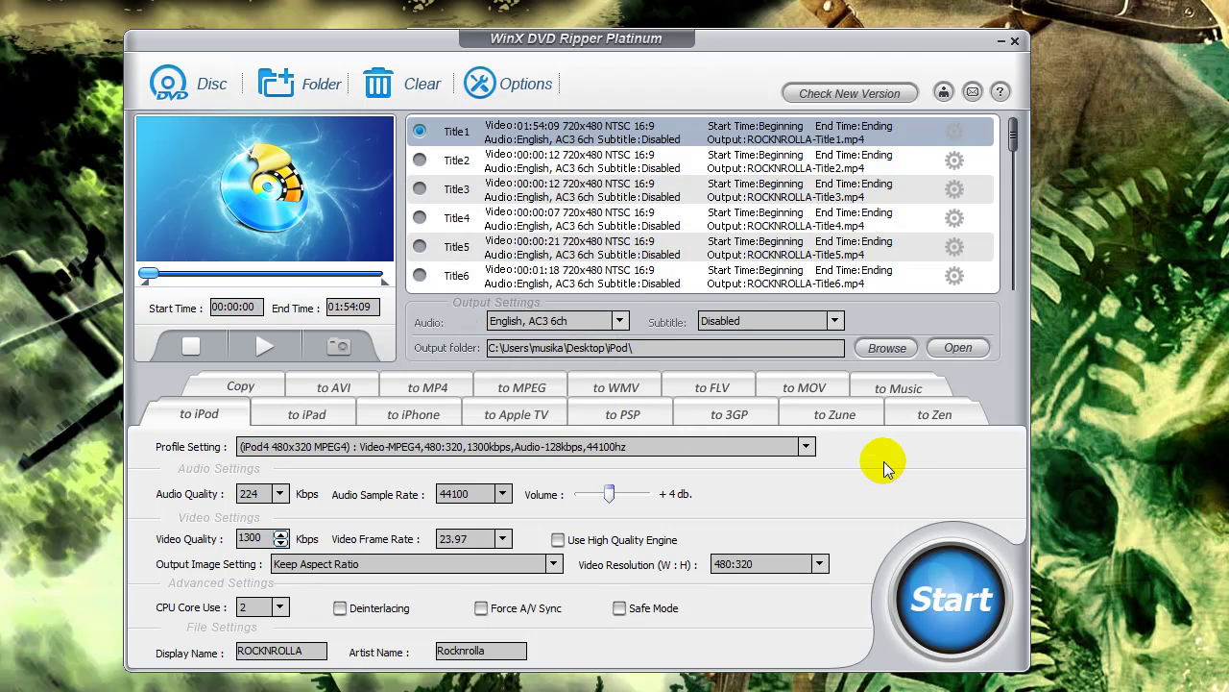